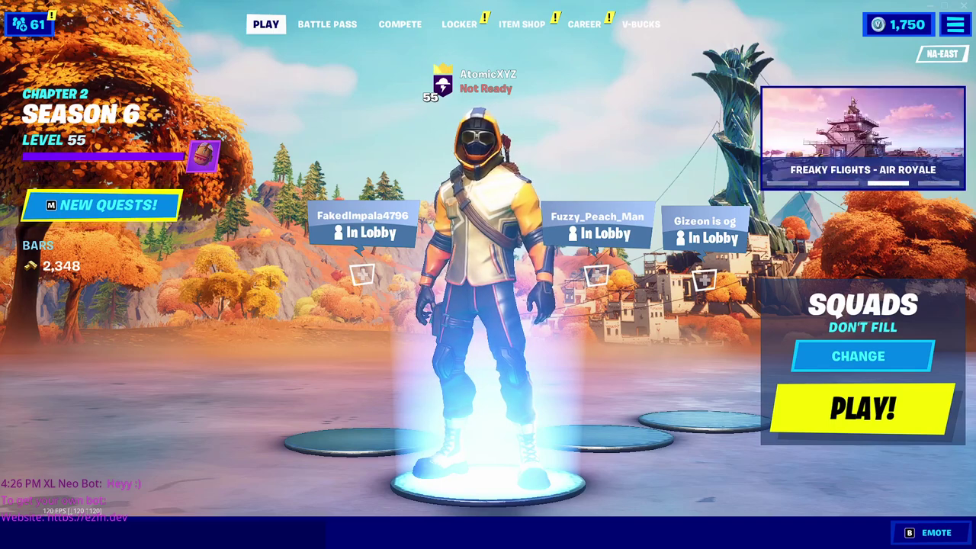
# Open the Fortnite lobby chat and close it again, twice
pyautogui.click(117, 530)
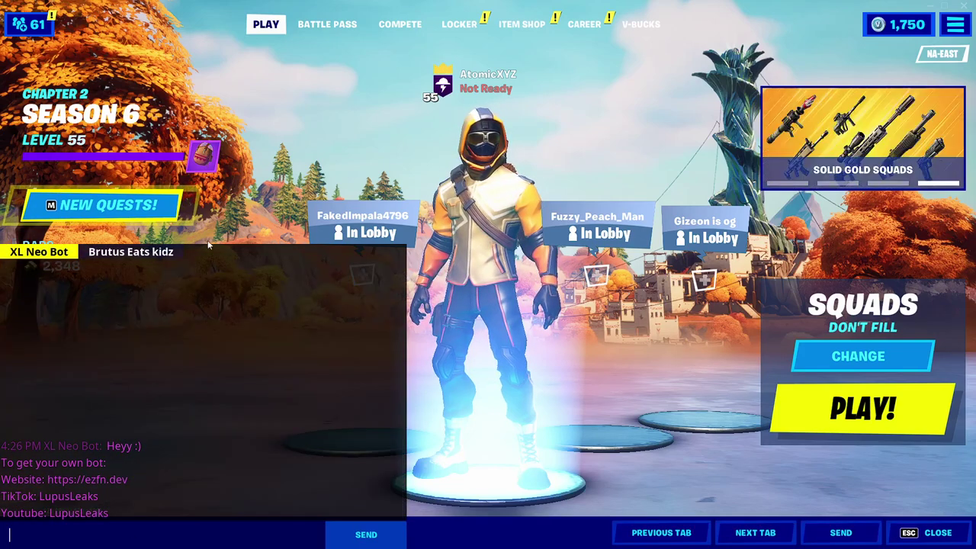
pyautogui.press('Escape')
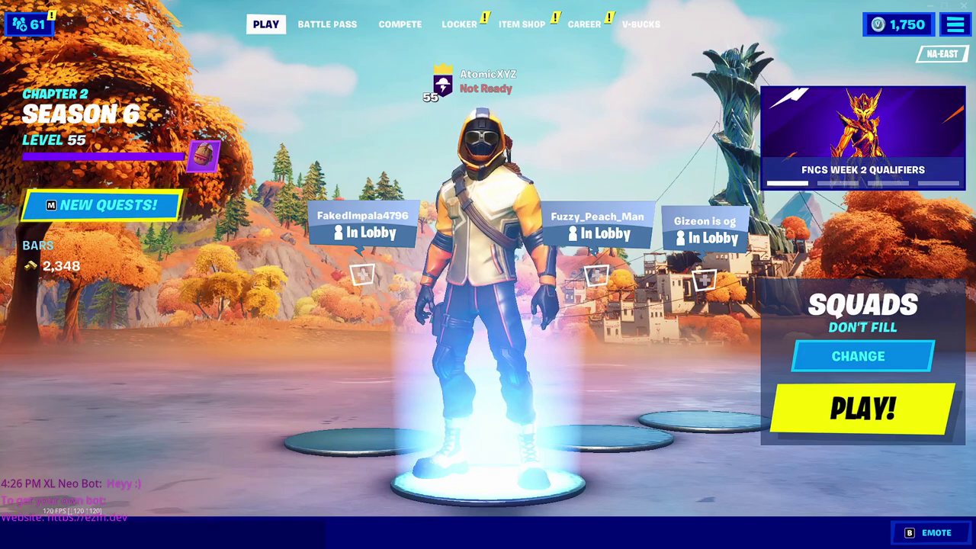
pyautogui.click(127, 529)
pyautogui.press('Escape')
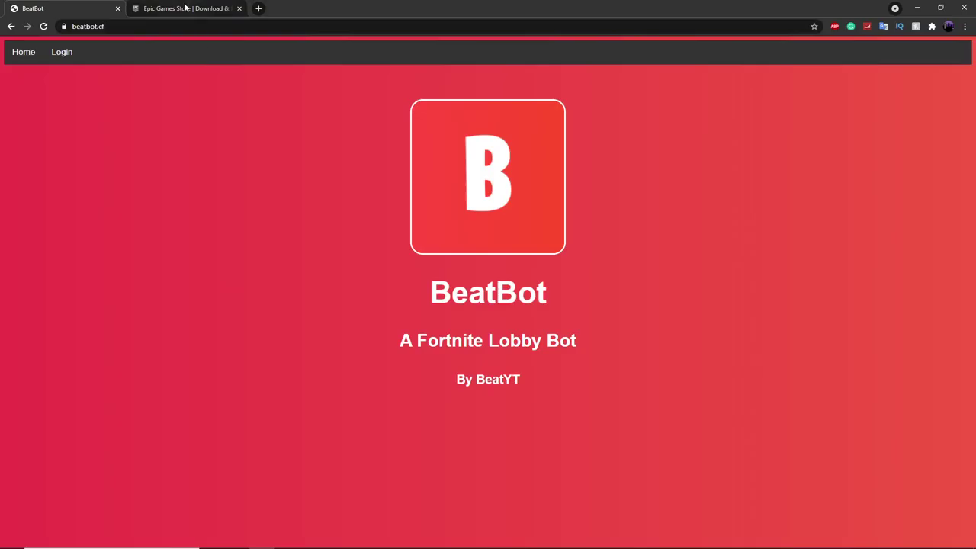
pyautogui.click(184, 8)
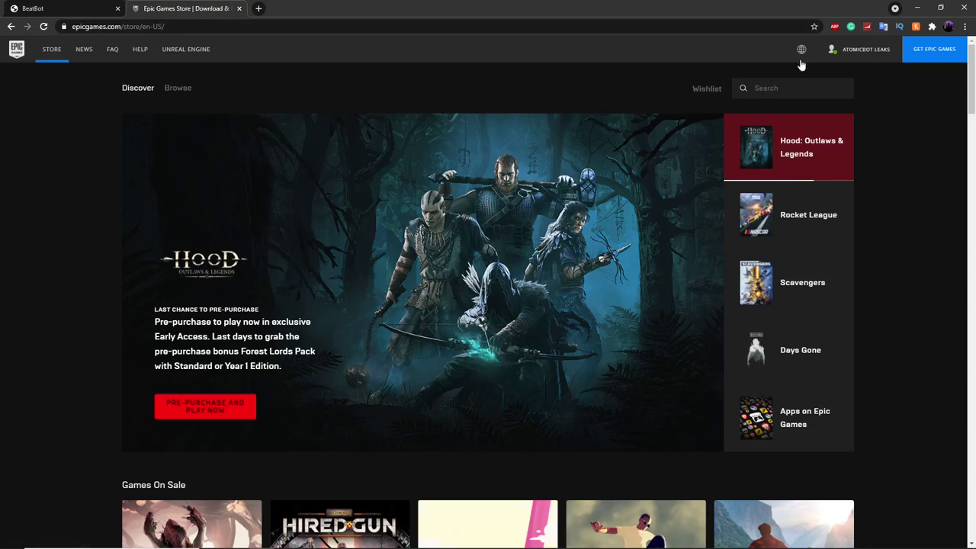
pyautogui.moveTo(867, 53)
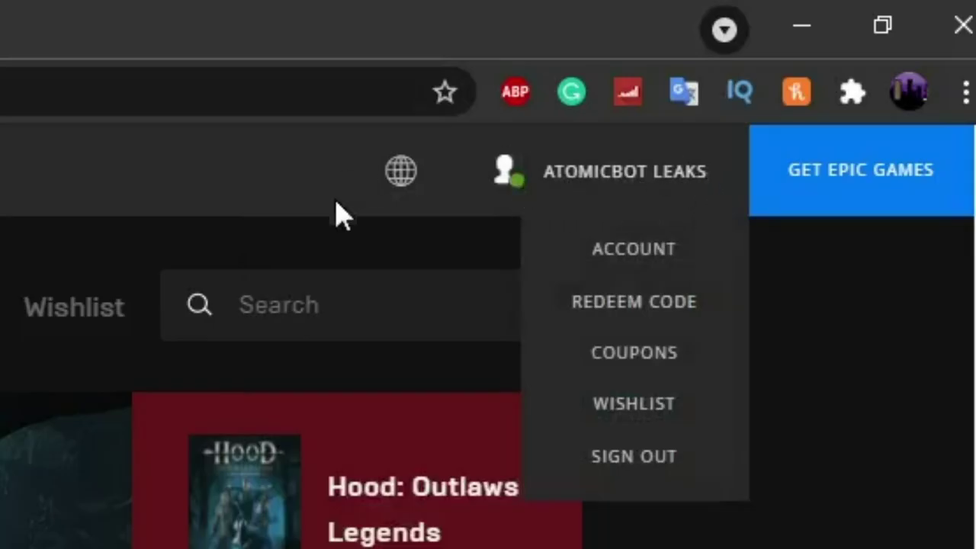
pyautogui.moveTo(565, 169)
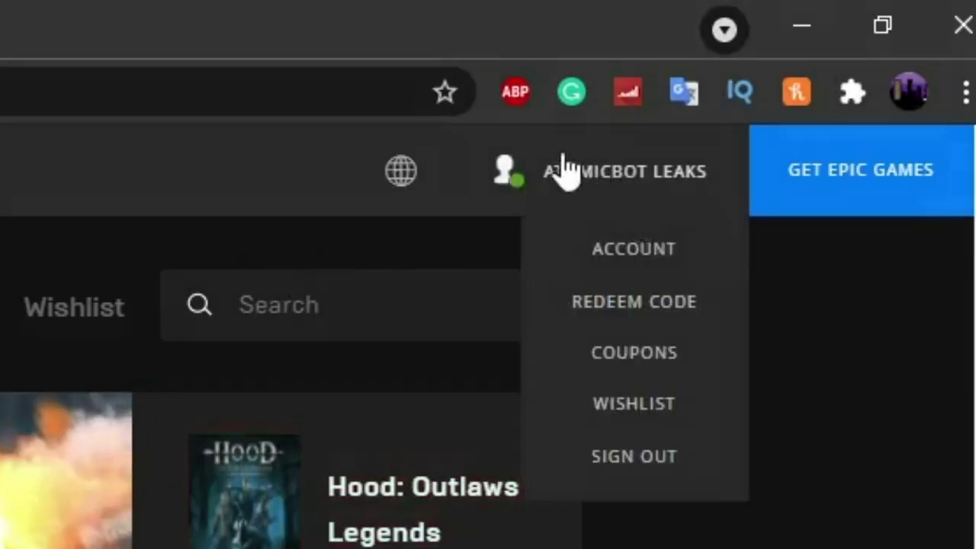
pyautogui.moveTo(696, 244)
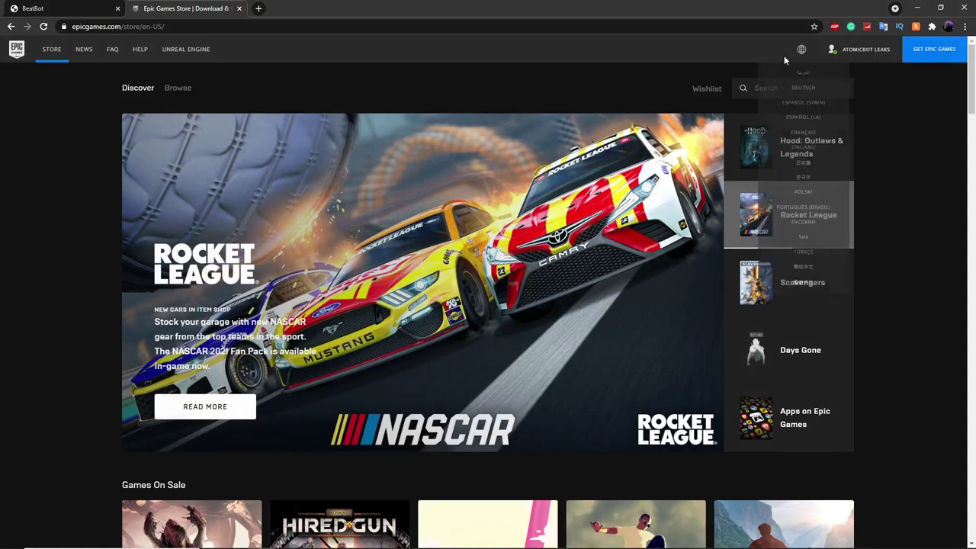
pyautogui.click(64, 6)
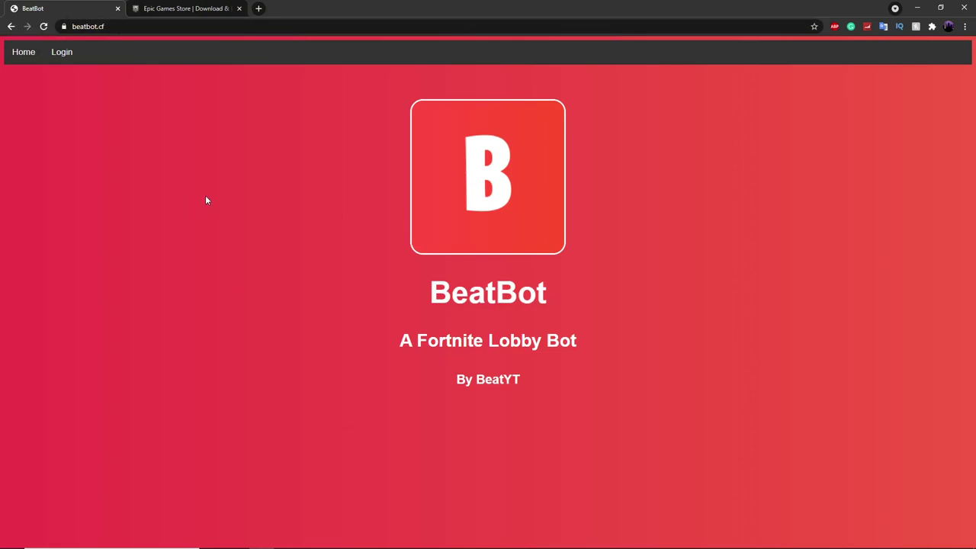
pyautogui.click(60, 54)
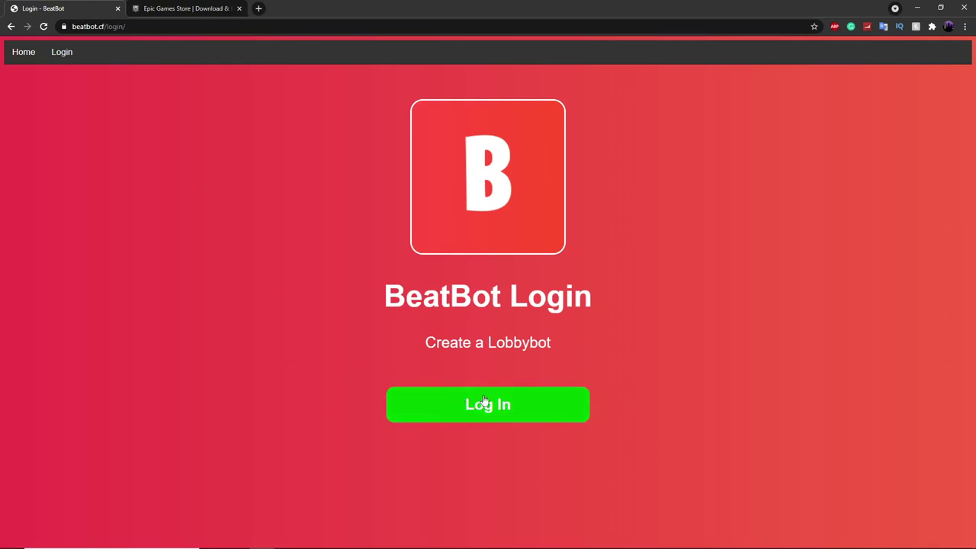
# Log in to BeatBot by linking and confirming the Epic Games account, then bring up Fortnite
pyautogui.click(435, 391)
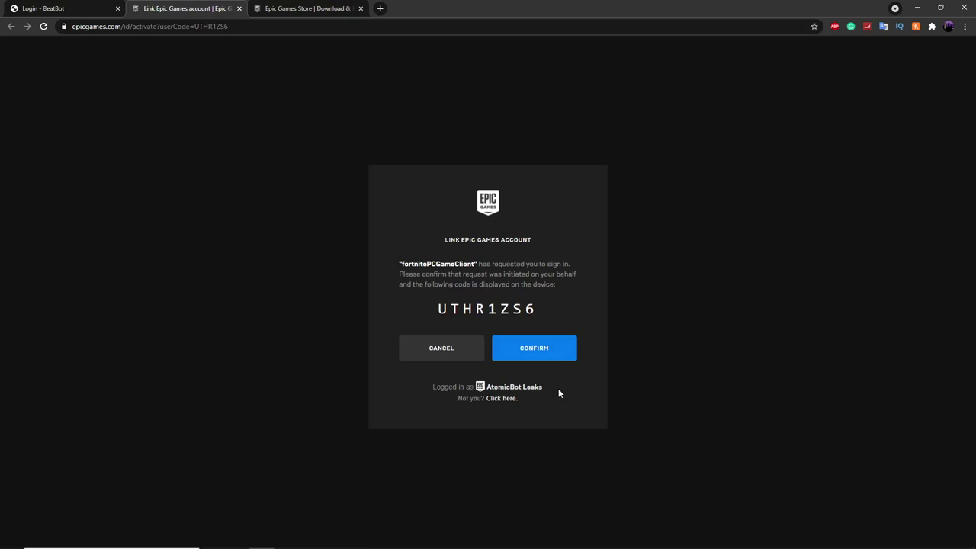
pyautogui.click(532, 347)
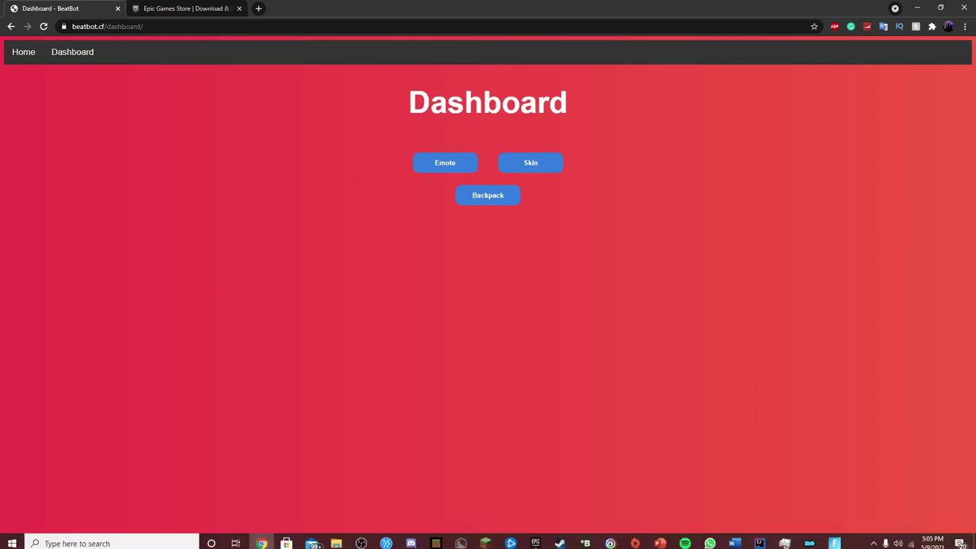
pyautogui.click(838, 540)
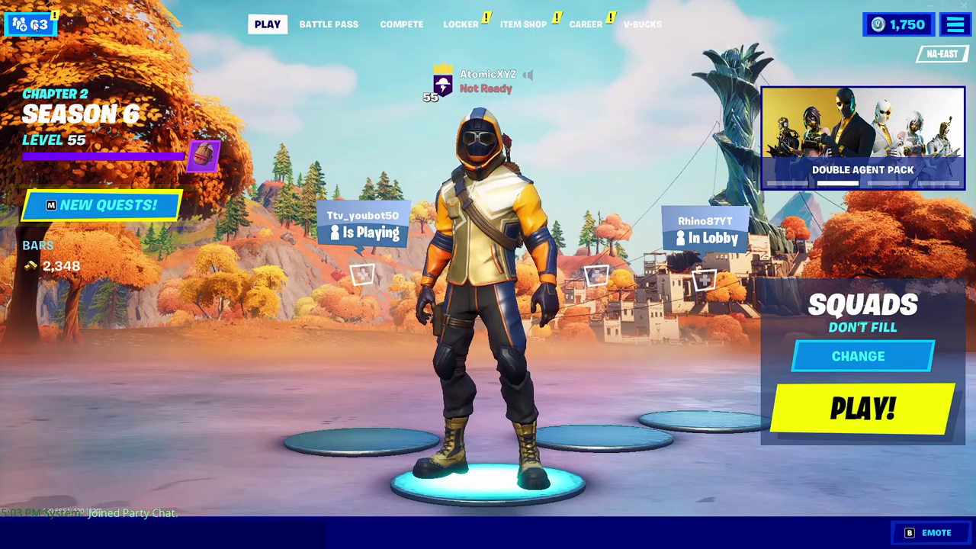
# Invite the BeatBot friend to the party from the Fortnite friends list
pyautogui.press('Escape')
pyautogui.scroll(3, 161, 244)
pyautogui.scroll(-5, 161, 244)
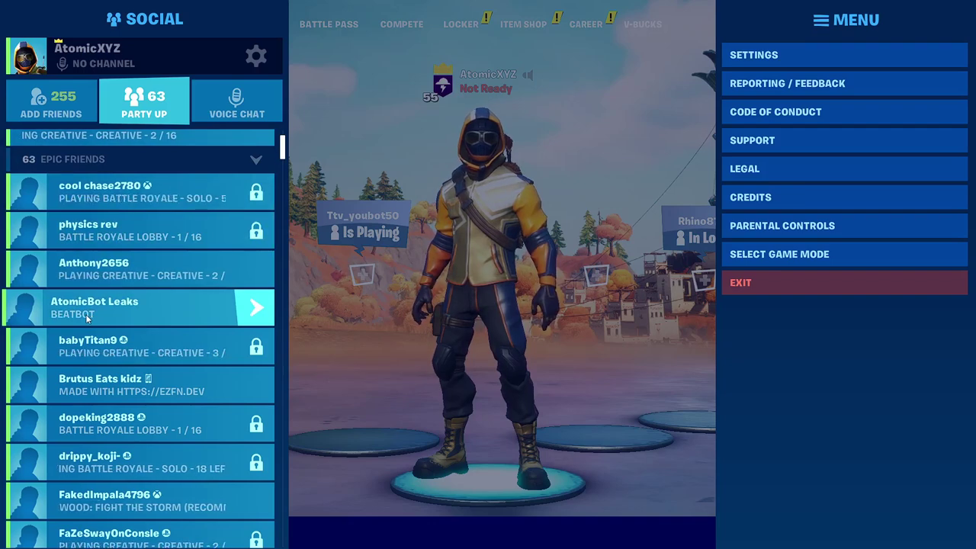
pyautogui.click(118, 311)
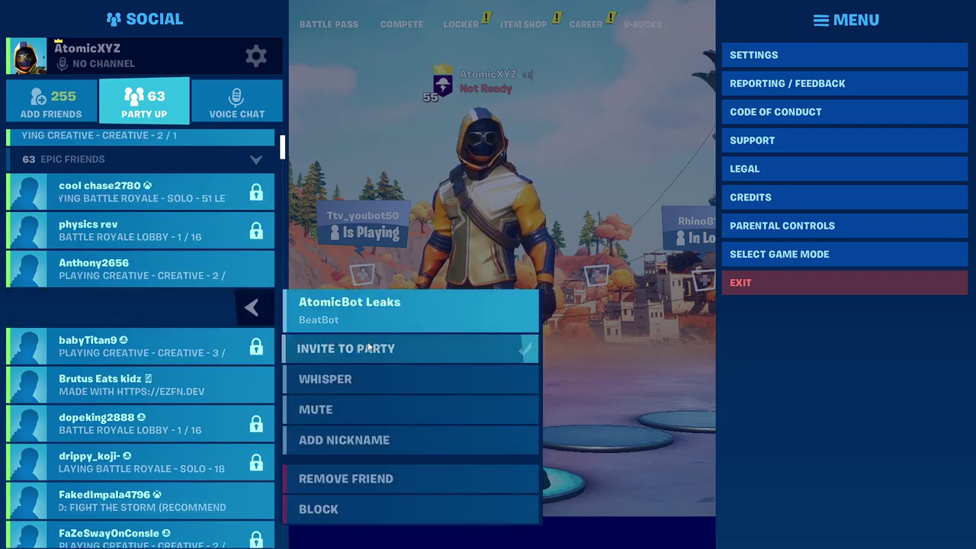
pyautogui.click(344, 348)
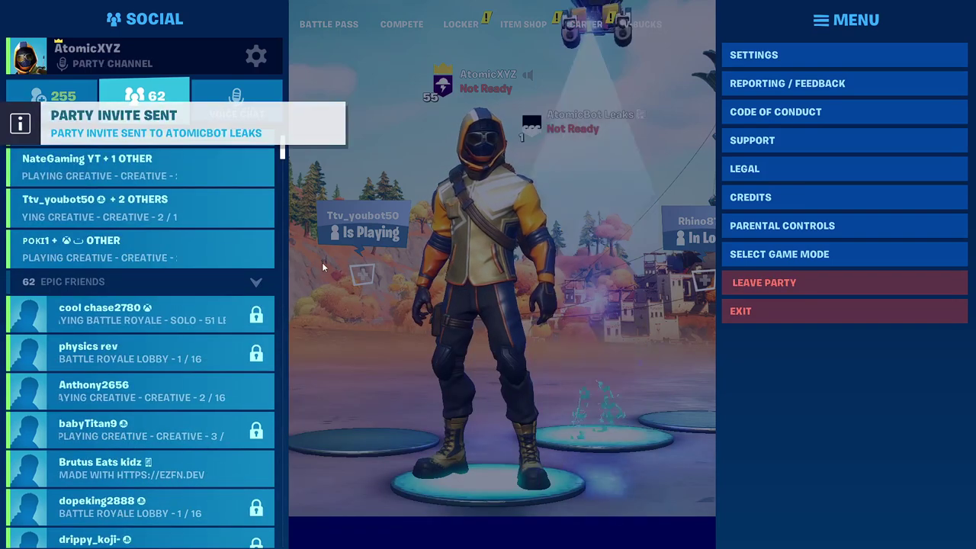
pyautogui.press('Escape')
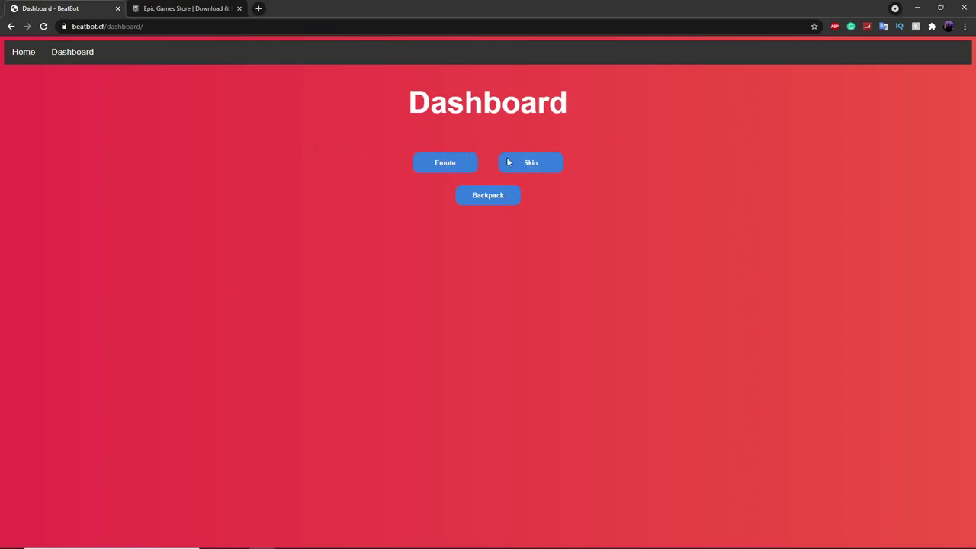
# Set the bot's skin to Renegade Raider and check it in the Fortnite lobby
pyautogui.click(532, 163)
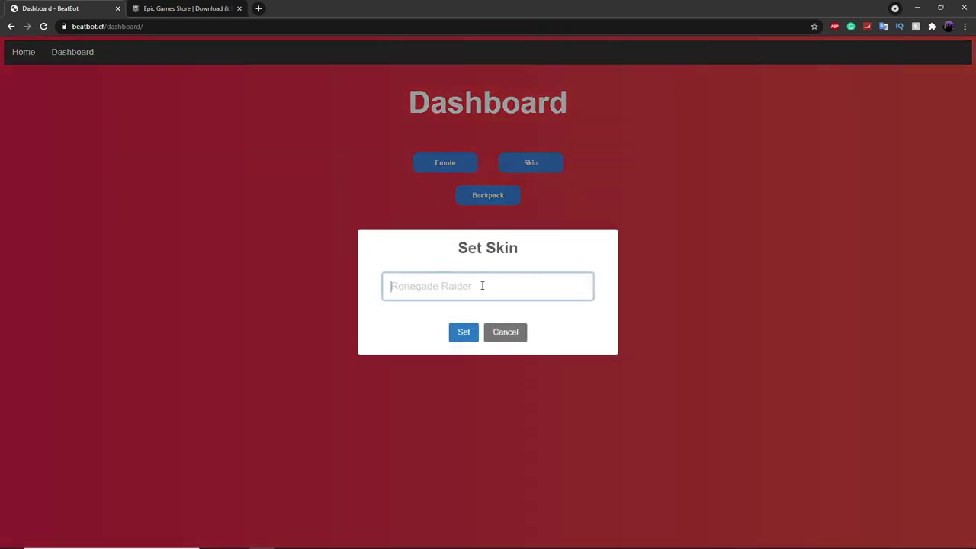
pyautogui.write('Renegade Raider')
pyautogui.press('Return')
pyautogui.hotkey('alt', 'Tab')
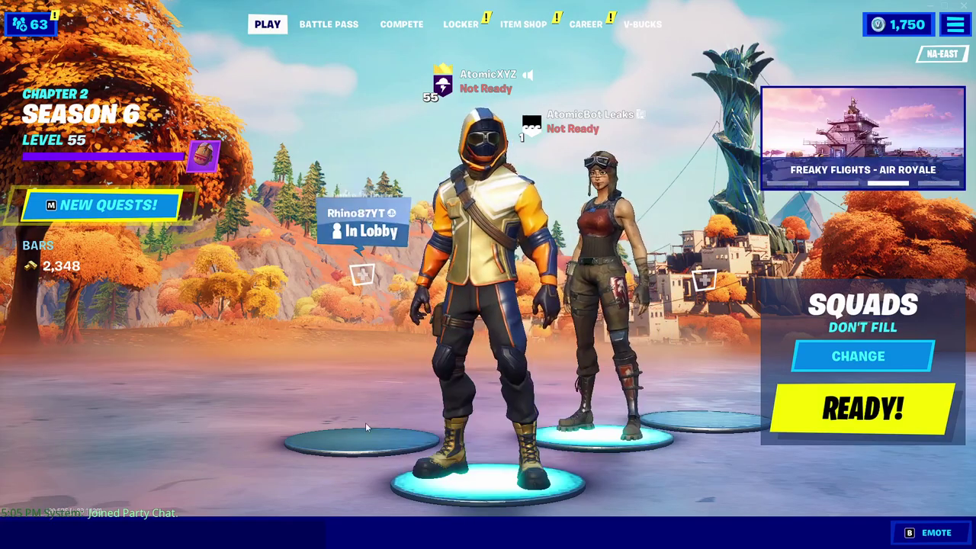
pyautogui.hotkey('alt', 'Tab')
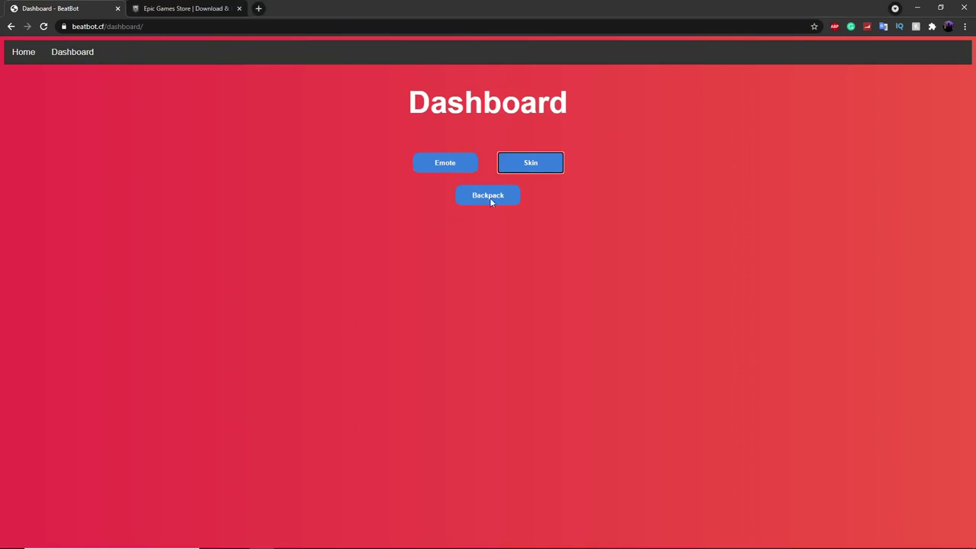
# Give the bot the ghost portal backpack and view it in Fortnite
pyautogui.click(489, 197)
pyautogui.write('ghost portal')
pyautogui.press('Return')
pyautogui.hotkey('alt', 'Tab')
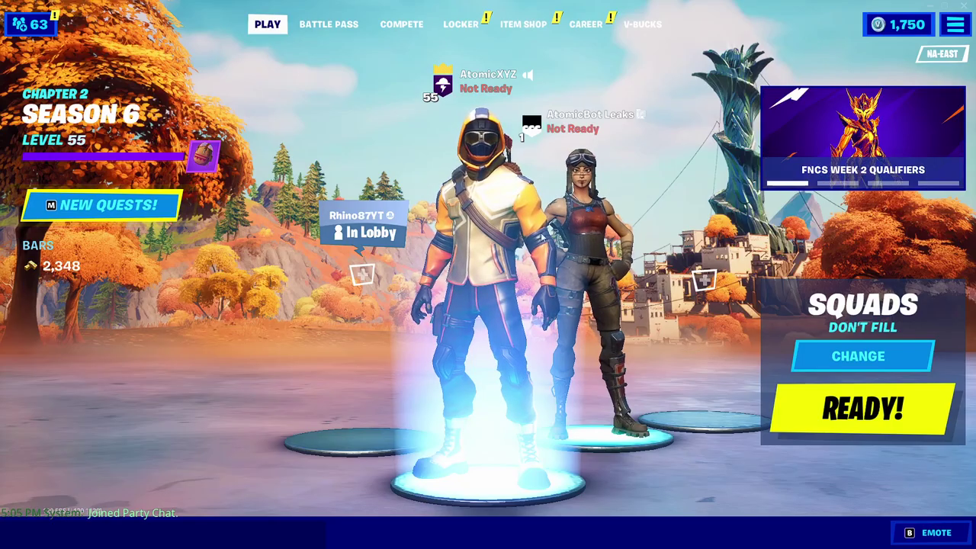
pyautogui.hotkey('alt', 'Tab')
# Make the bot perform the laugh it up emote and watch it in Fortnite
pyautogui.click(445, 163)
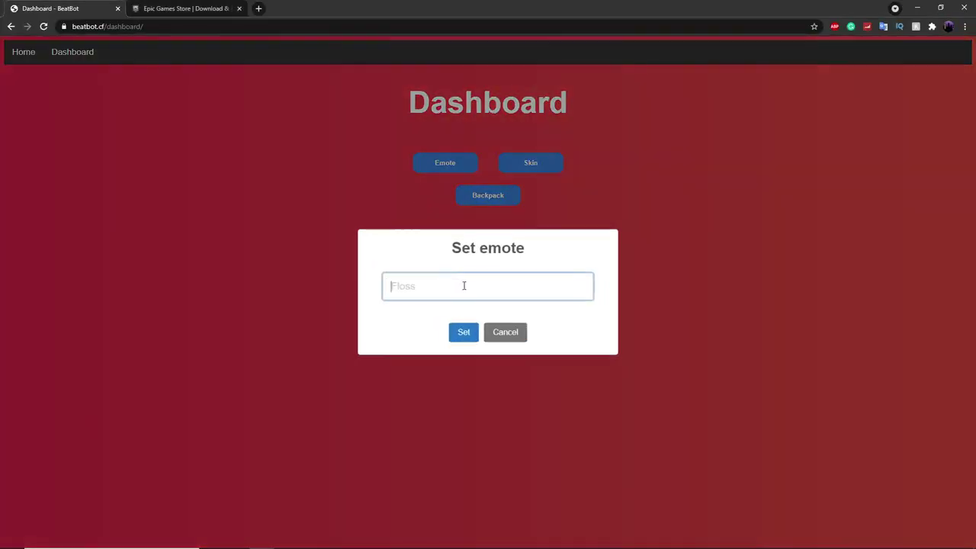
pyautogui.write('laught')
pyautogui.press('BackSpace')
pyautogui.write('it up')
pyautogui.press('Return')
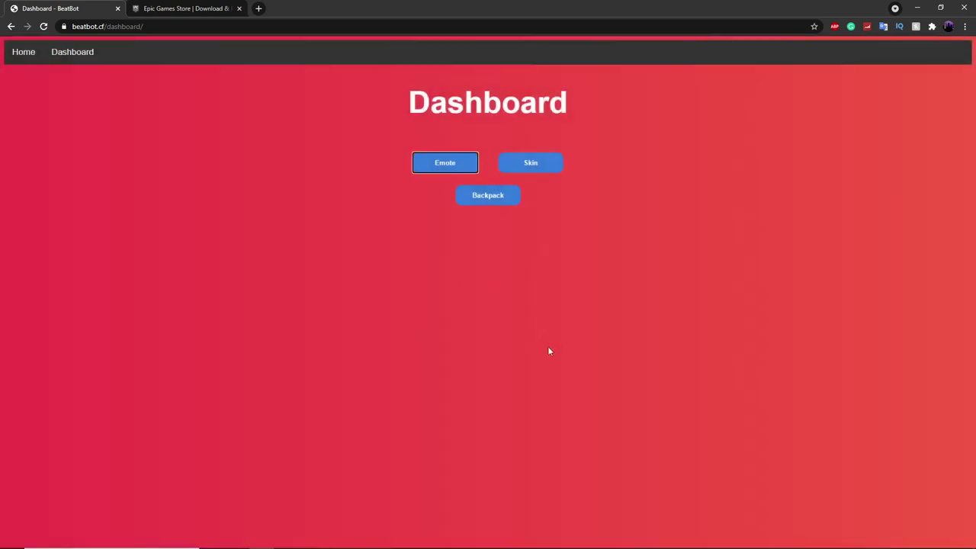
pyautogui.hotkey('alt', 'Tab')
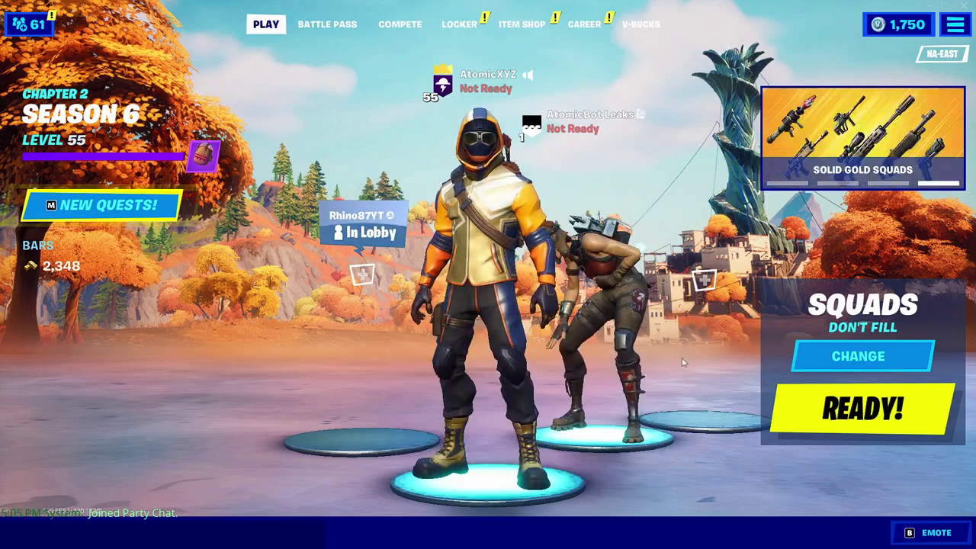
# Back on the dashboard, enter 'summit striker' as the bot's new skin
pyautogui.hotkey('alt', 'Tab')
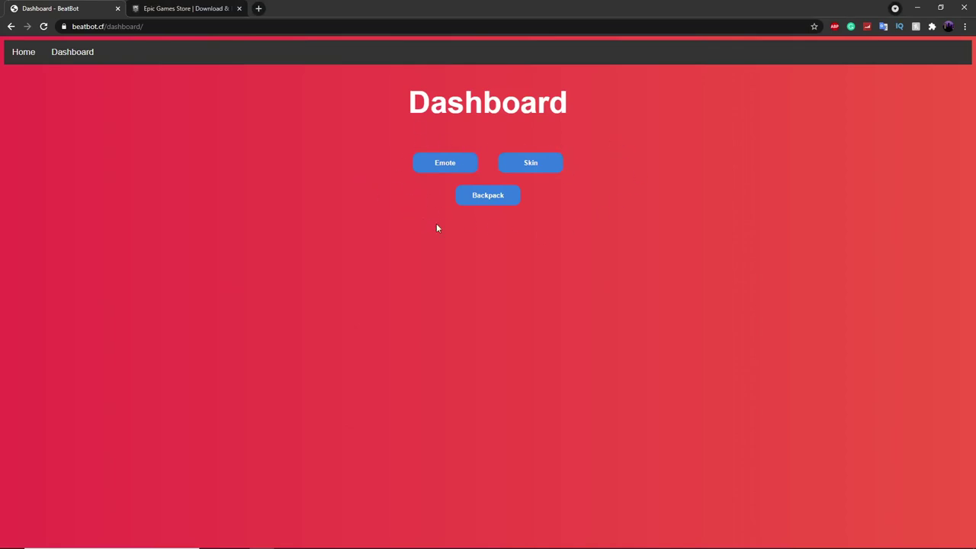
pyautogui.click(544, 167)
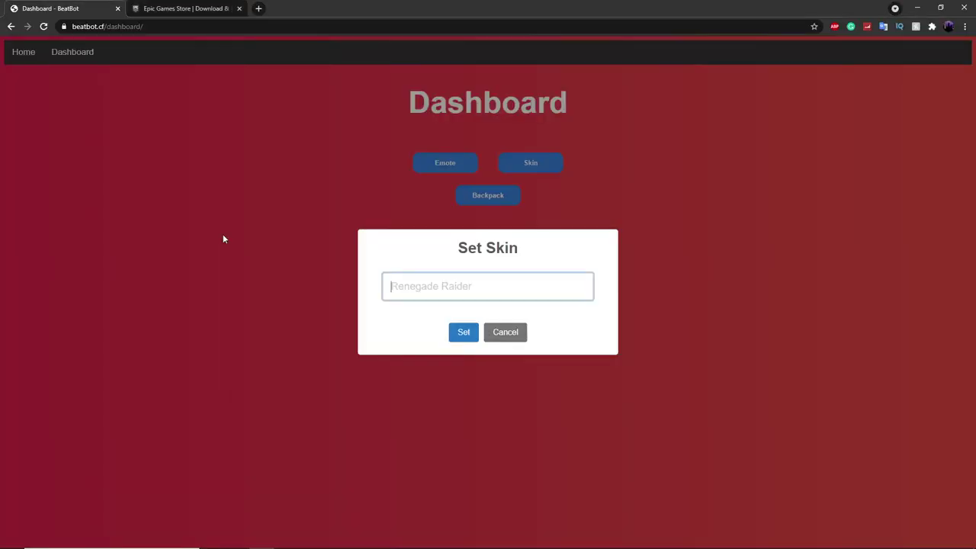
pyautogui.write('summit striker')
# Apply the summit striker skin and set the bot's emote to floss
pyautogui.click(465, 333)
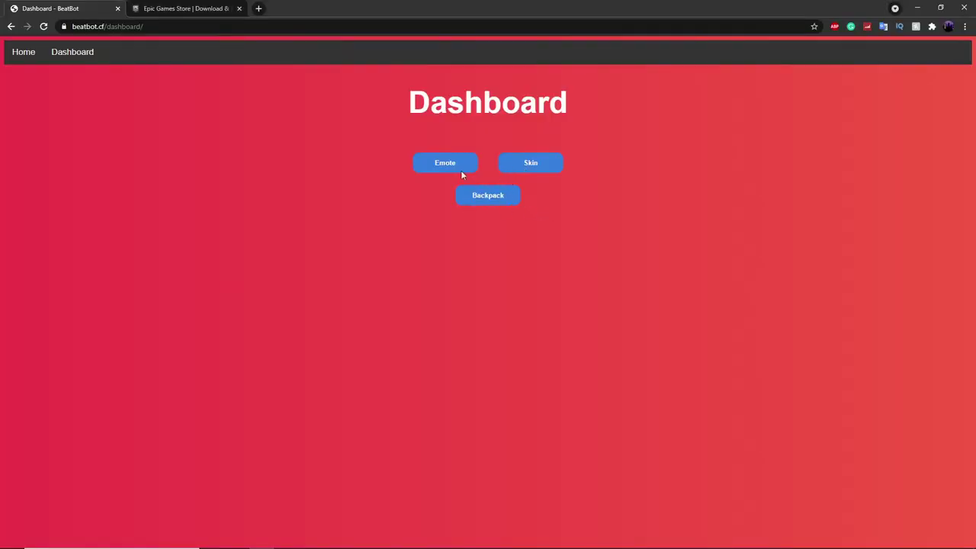
pyautogui.click(459, 168)
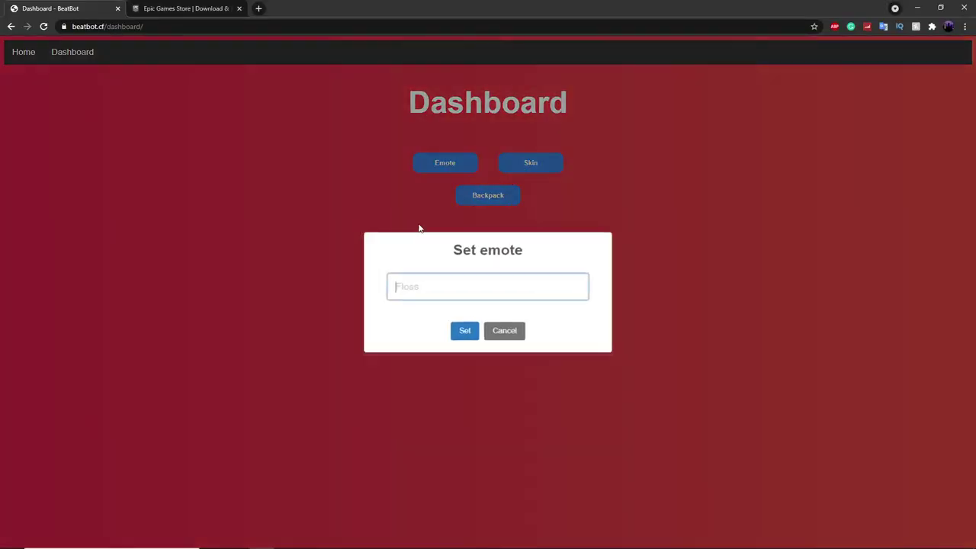
pyautogui.write('flos')
pyautogui.press('Return')
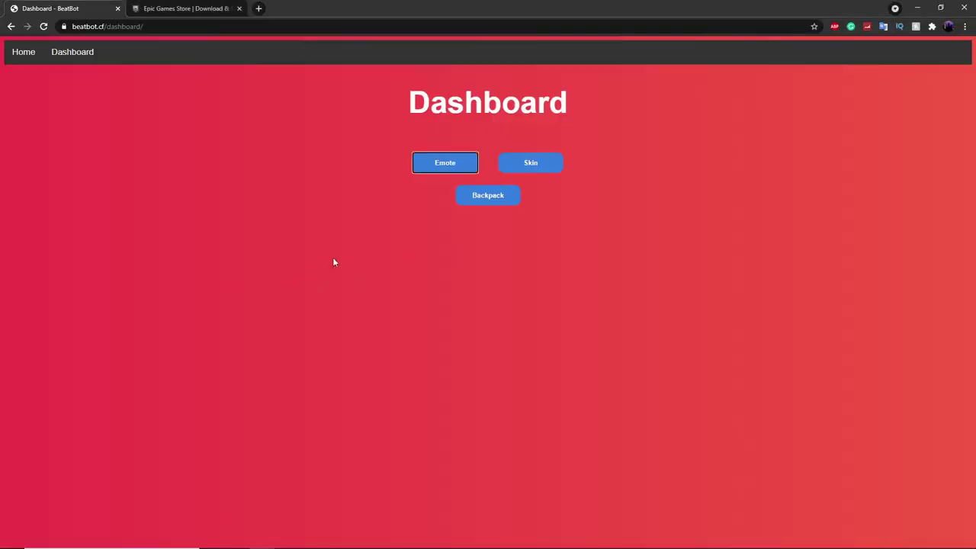
# Find the leaked Zzaria The Cruel outfit on skin-tracker, select its name, and return to the Dashboard
pyautogui.click(150, 9)
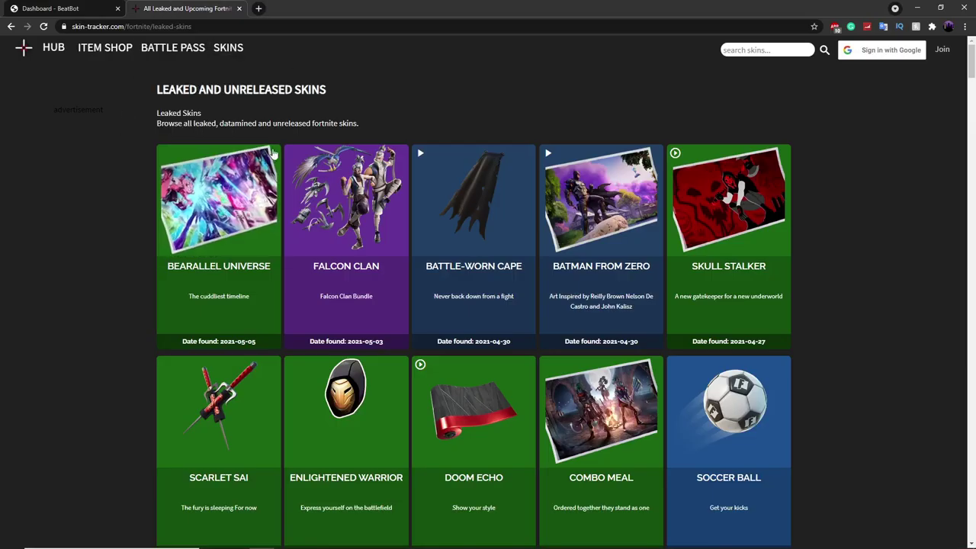
pyautogui.moveTo(160, 41)
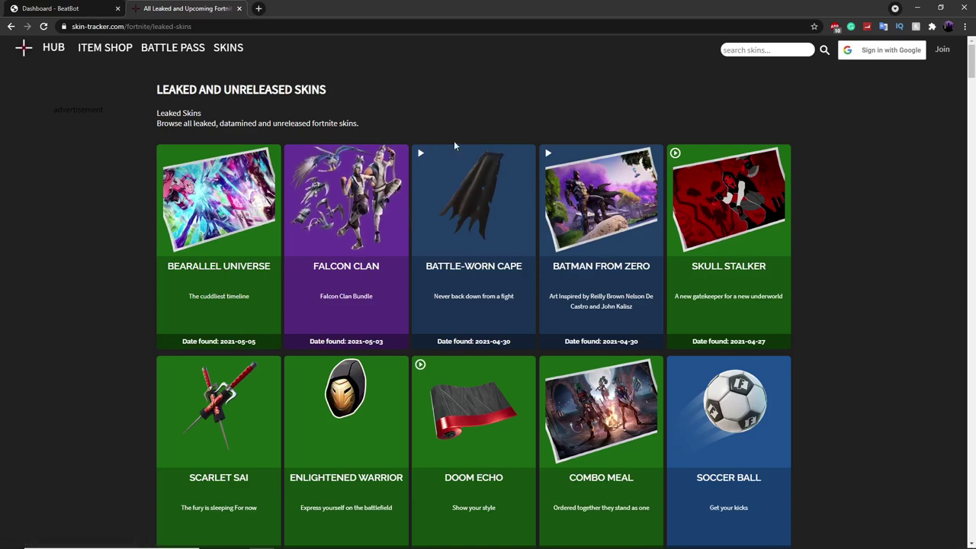
pyautogui.scroll(-1, 458, 145)
pyautogui.scroll(-2, 468, 151)
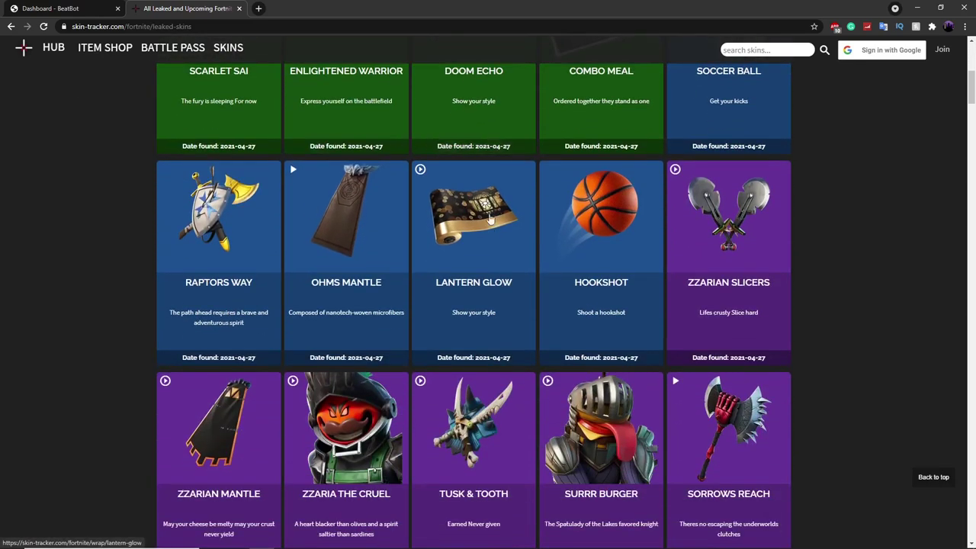
pyautogui.scroll(-3, 391, 307)
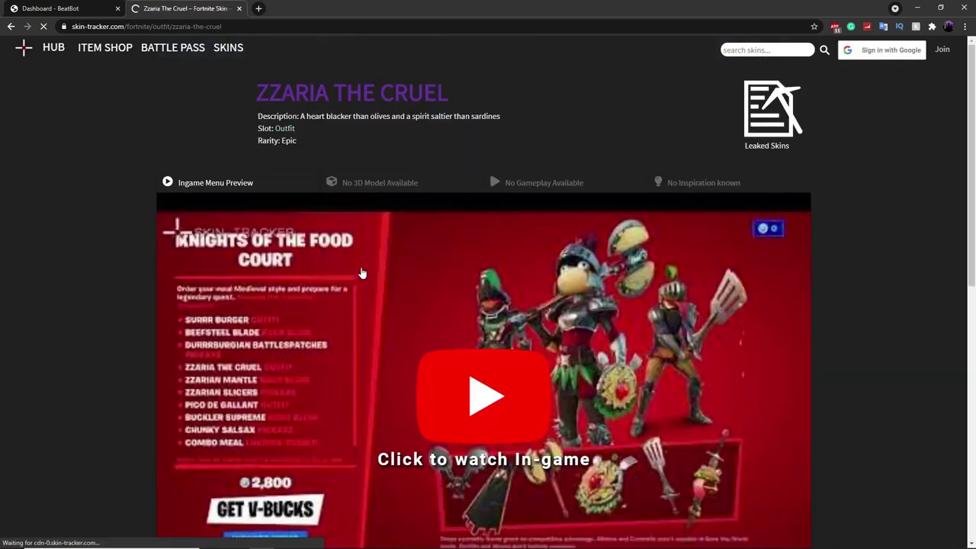
pyautogui.moveTo(255, 92); pyautogui.dragTo(460, 93)
pyautogui.hotkey('ctrl', 'c')
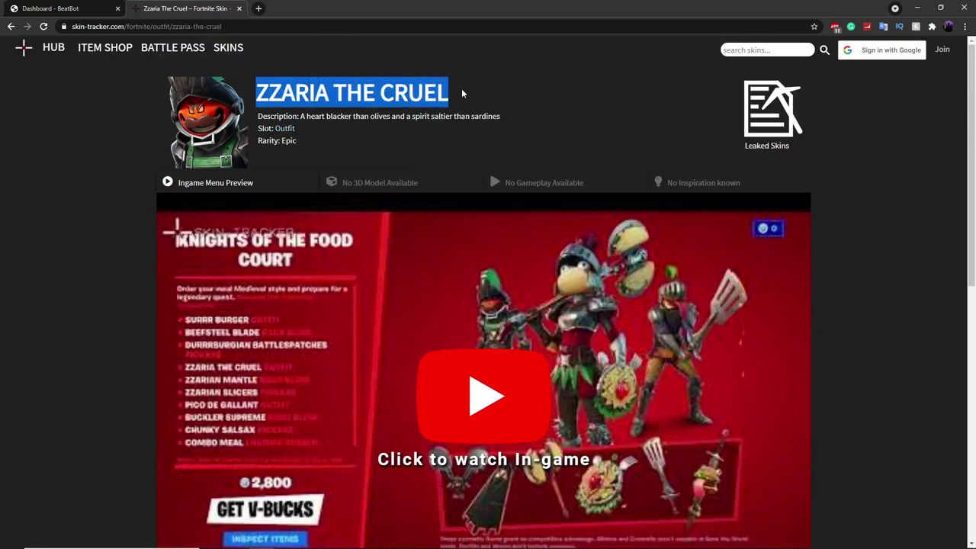
pyautogui.click(95, 5)
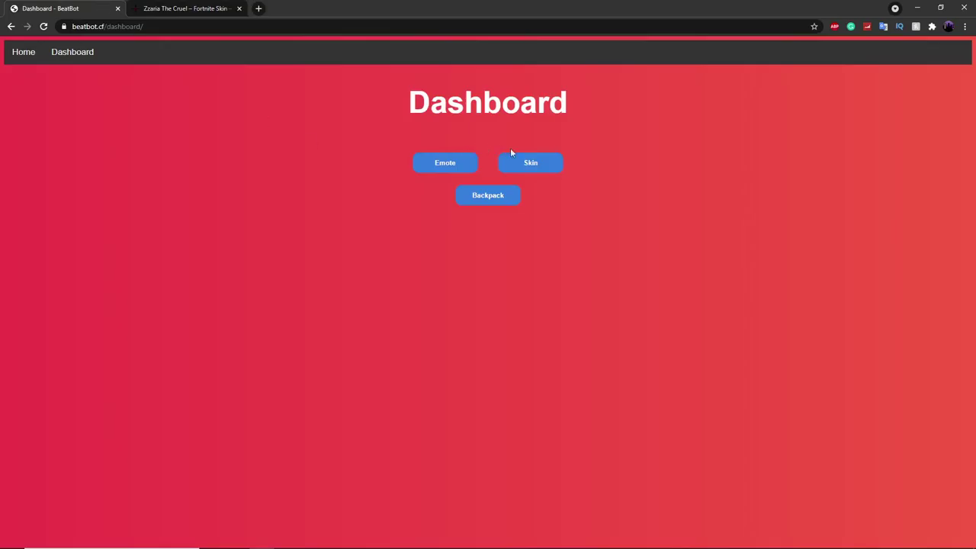
# Paste Zzaria The Cruel as the bot's skin, check it in Fortnite, then reopen the leaked skins list
pyautogui.click(509, 161)
pyautogui.hotkey('ctrl', 'v')
pyautogui.click(464, 333)
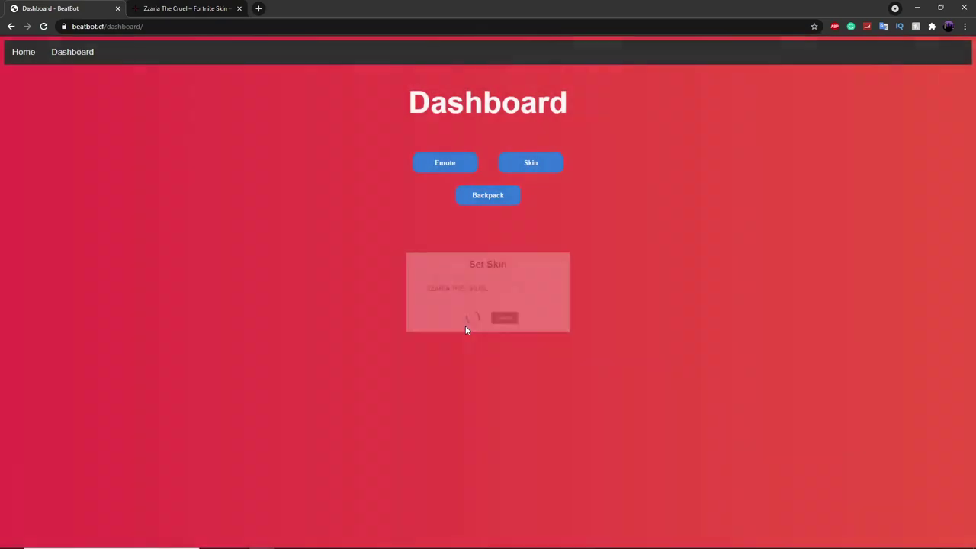
pyautogui.click(838, 541)
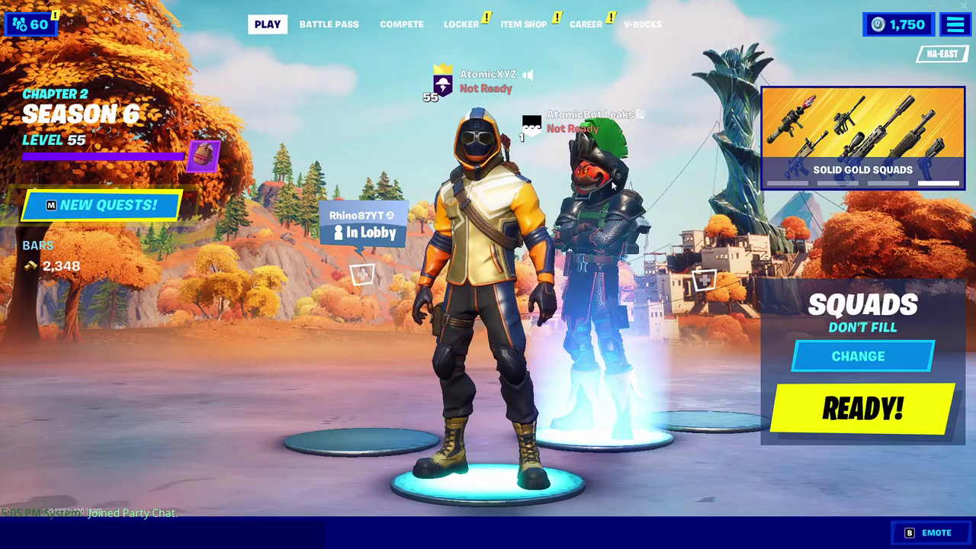
pyautogui.hotkey('alt', 'Tab')
pyautogui.click(175, 9)
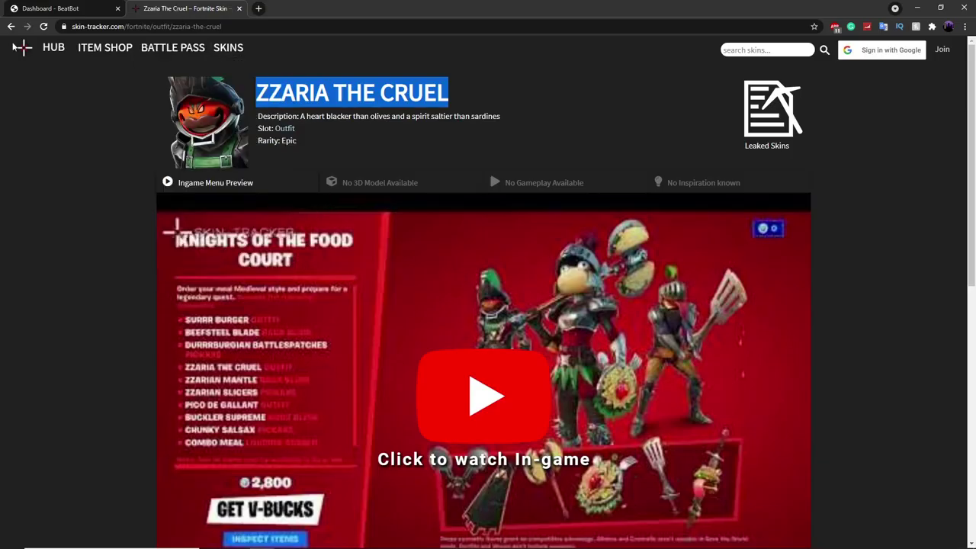
pyautogui.click(11, 27)
# Scroll the leaked list to Hang Loose Celebration and select its name
pyautogui.scroll(-6, 412, 333)
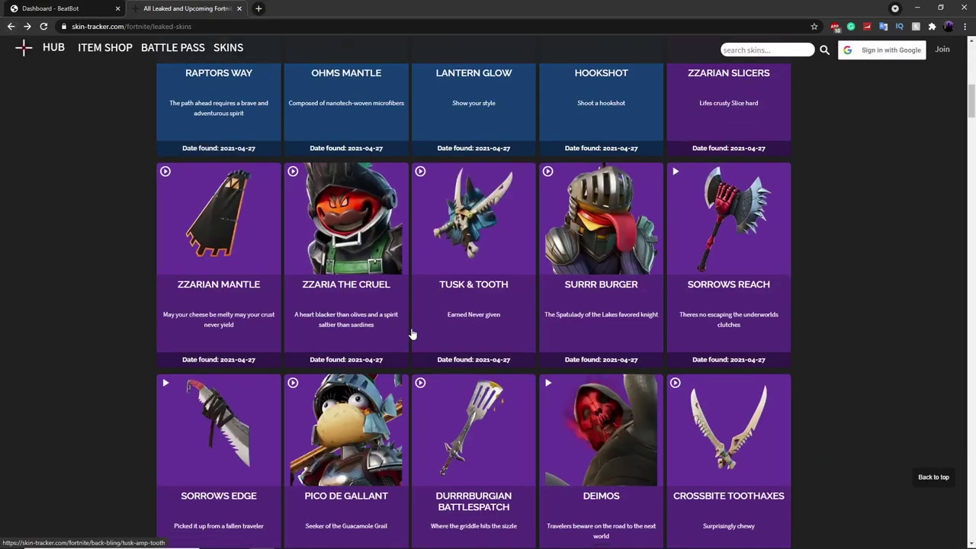
pyautogui.scroll(-5, 412, 333)
pyautogui.scroll(2, 411, 333)
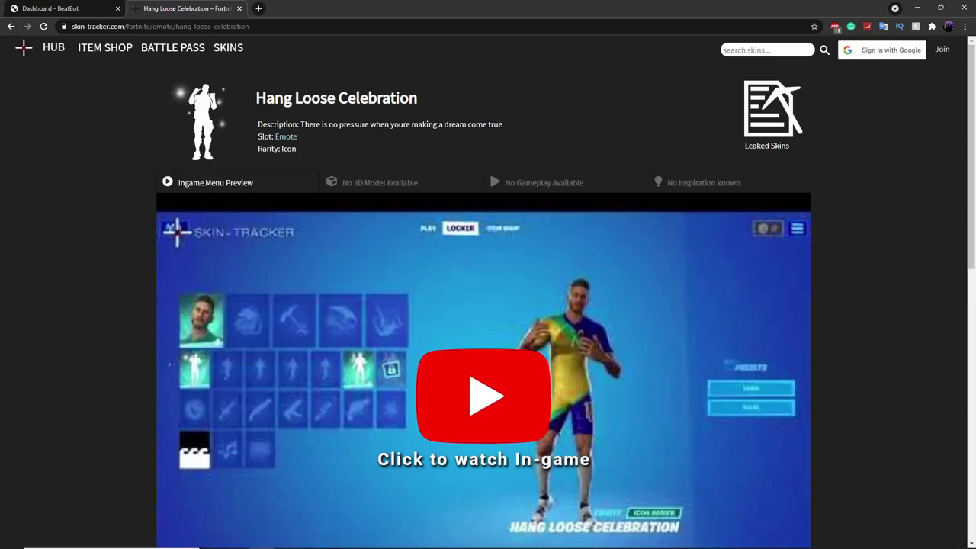
pyautogui.moveTo(254, 98); pyautogui.dragTo(422, 102)
pyautogui.hotkey('ctrl', 'c')
# Paste Hang Loose Celebration as the bot's emote, watch it in Fortnite, and return to its page
pyautogui.click(459, 99)
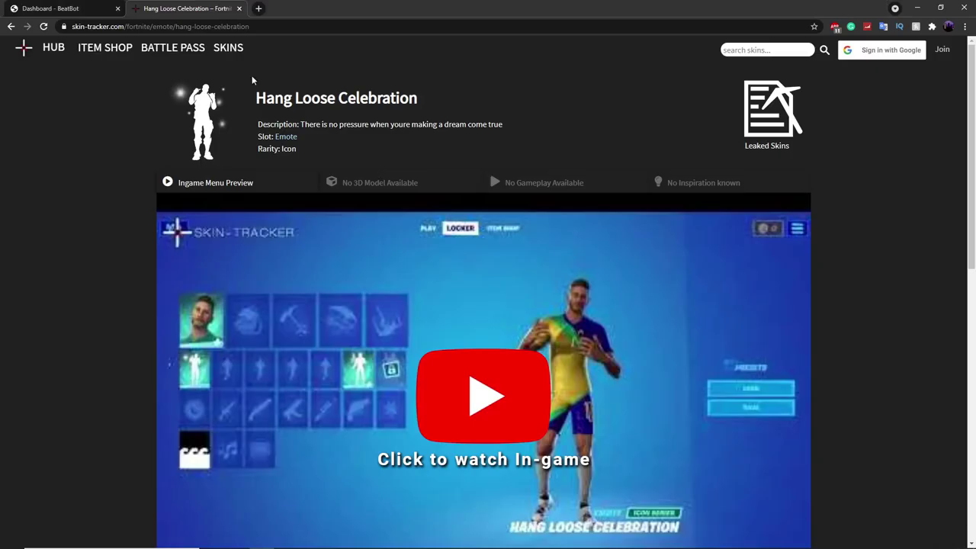
pyautogui.hotkey('ctrl', 'shift', 'Tab')
pyautogui.click(435, 169)
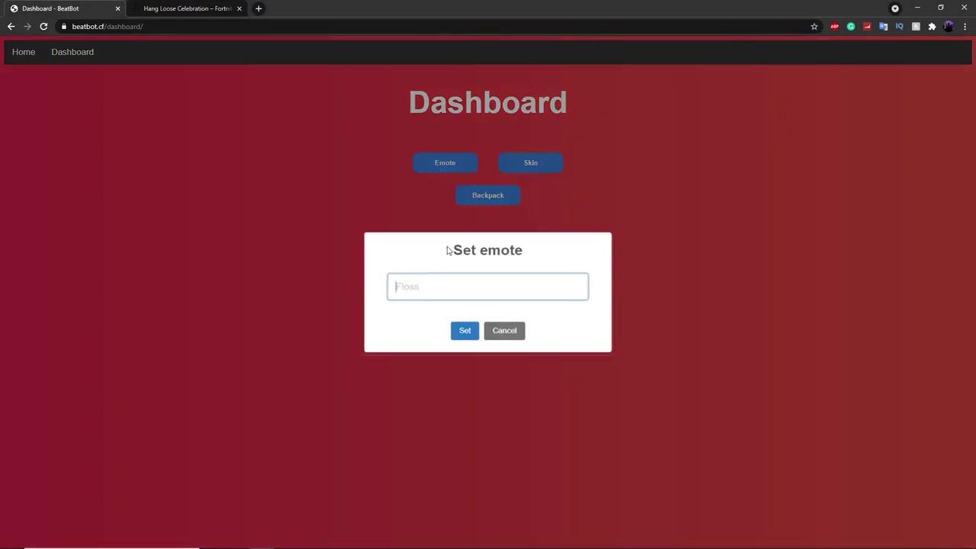
pyautogui.hotkey('ctrl', 'v')
pyautogui.click(462, 332)
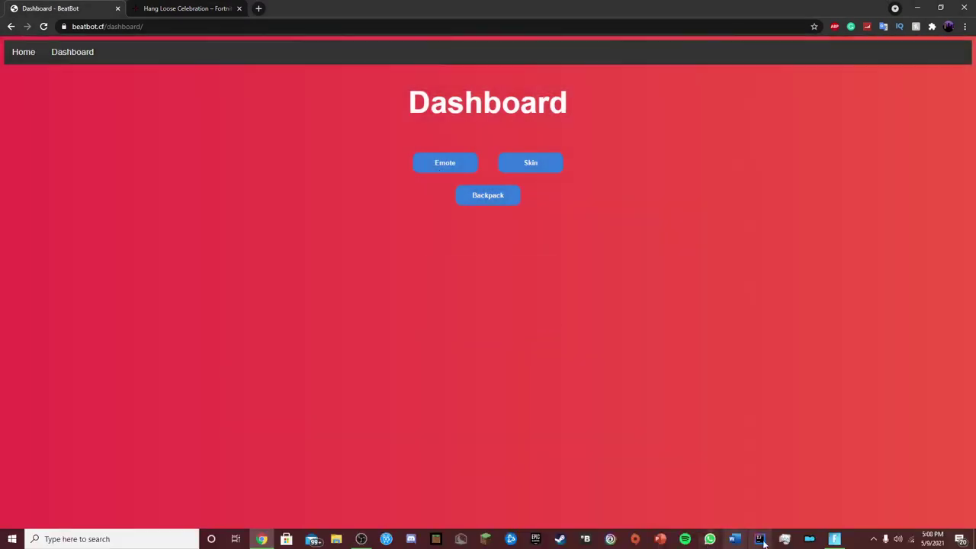
pyautogui.click(809, 538)
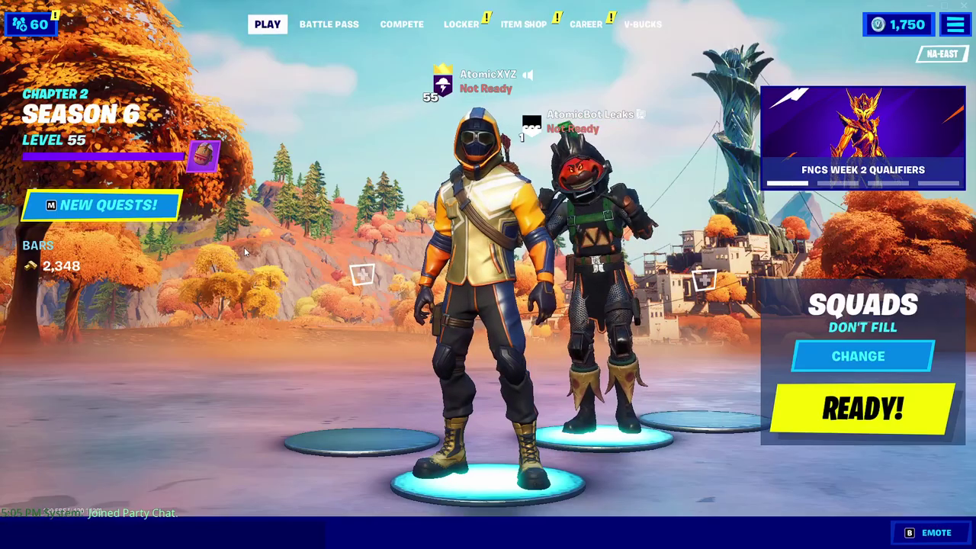
pyautogui.hotkey('alt', 'Tab')
pyautogui.click(186, 8)
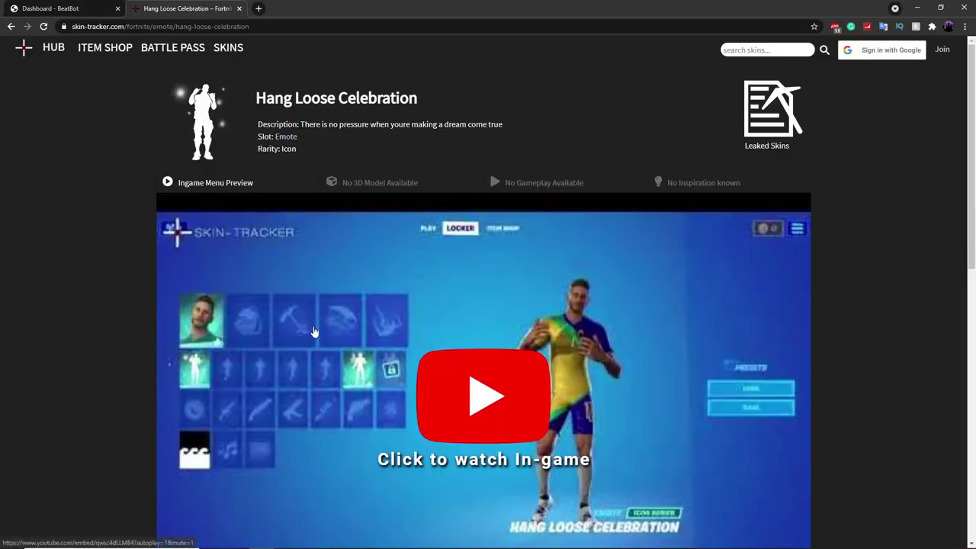
# Open the Blaze Canister back bling page from the leaked list and select its name
pyautogui.click(13, 26)
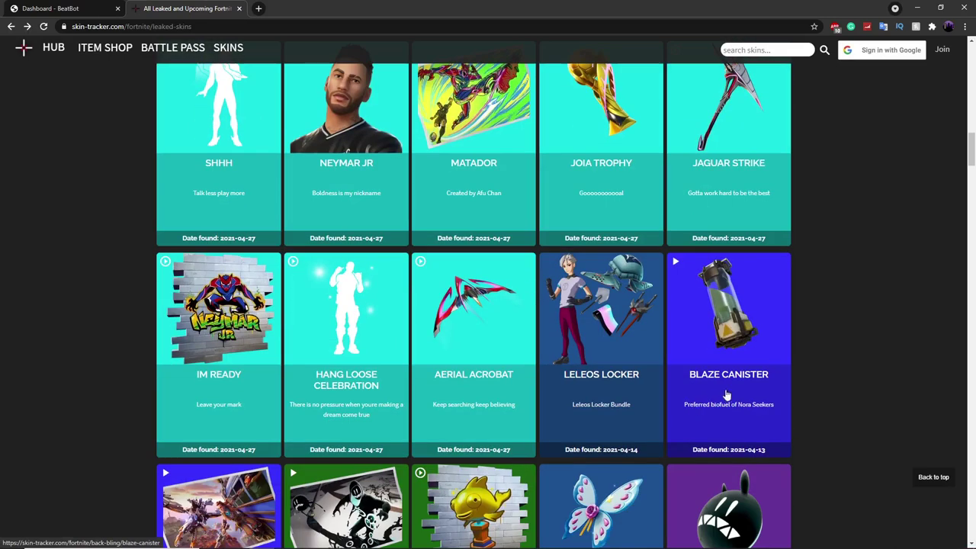
pyautogui.click(718, 336)
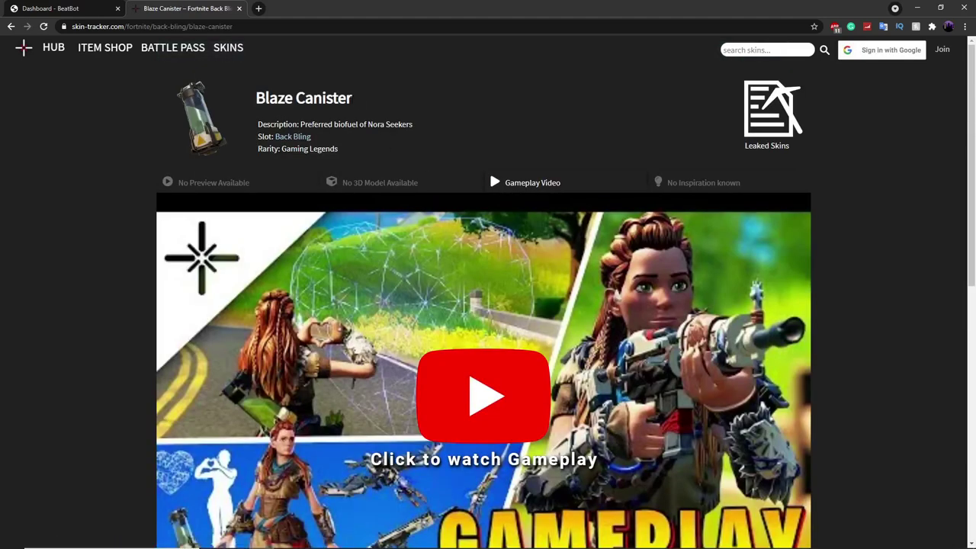
pyautogui.moveTo(354, 102); pyautogui.dragTo(255, 99)
# Set the bot's backpack to Blaze Canister, trimming the extra words pasted before the name
pyautogui.click(46, 7)
pyautogui.click(487, 200)
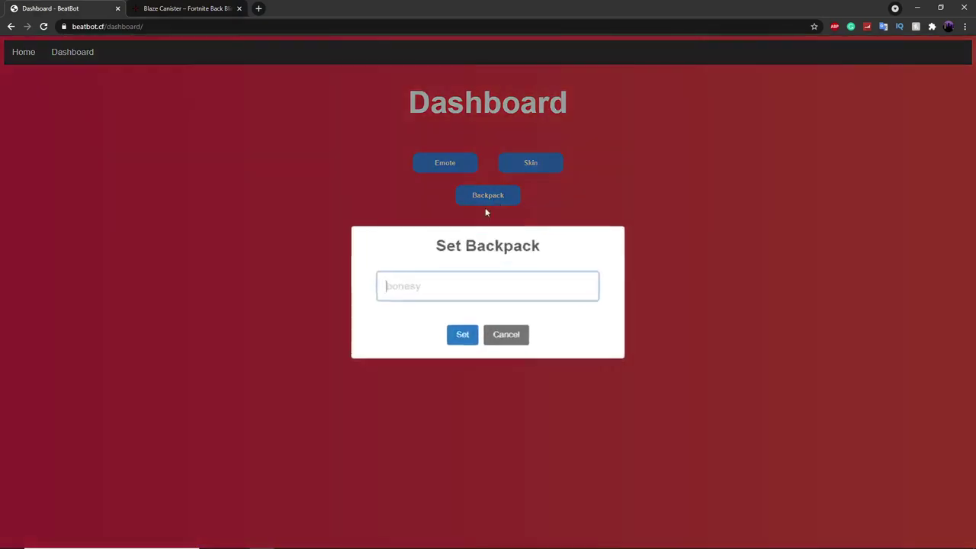
pyautogui.write('Blaze Canister Back Bling iconBlaze Canister')
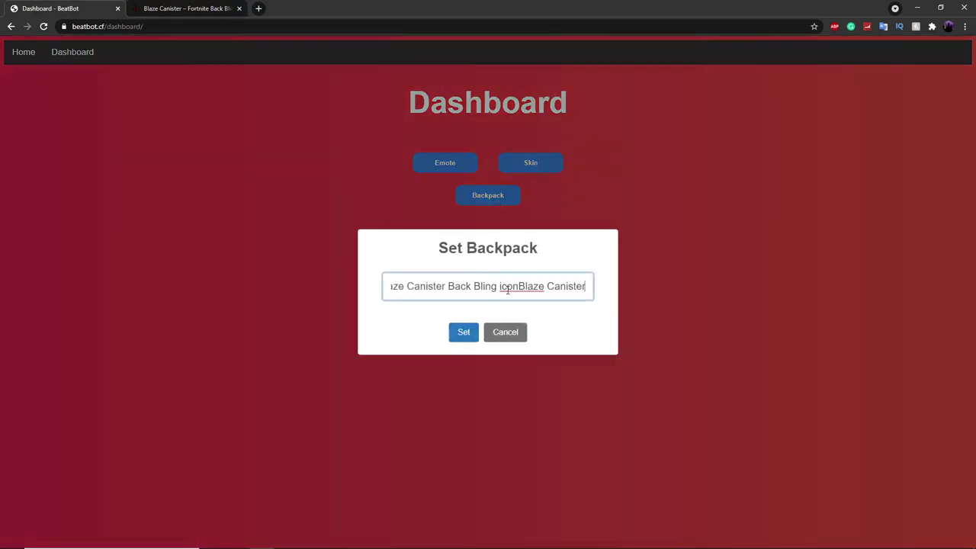
pyautogui.moveTo(499, 286); pyautogui.dragTo(317, 276)
pyautogui.press('BackSpace')
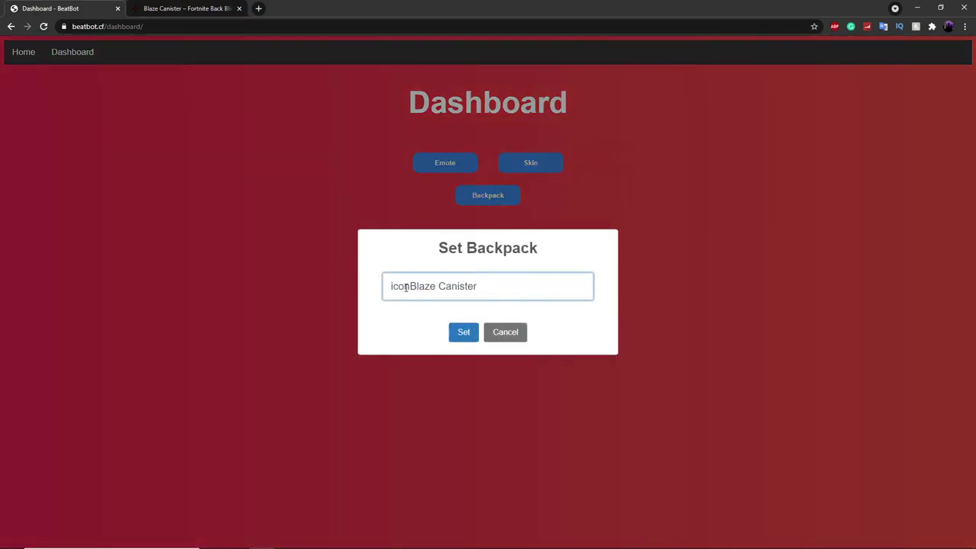
pyautogui.click(464, 332)
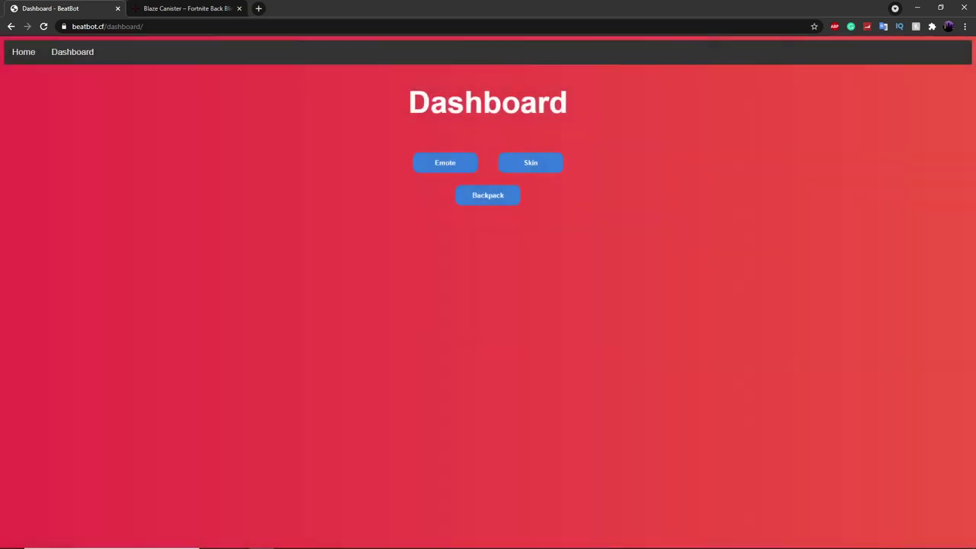